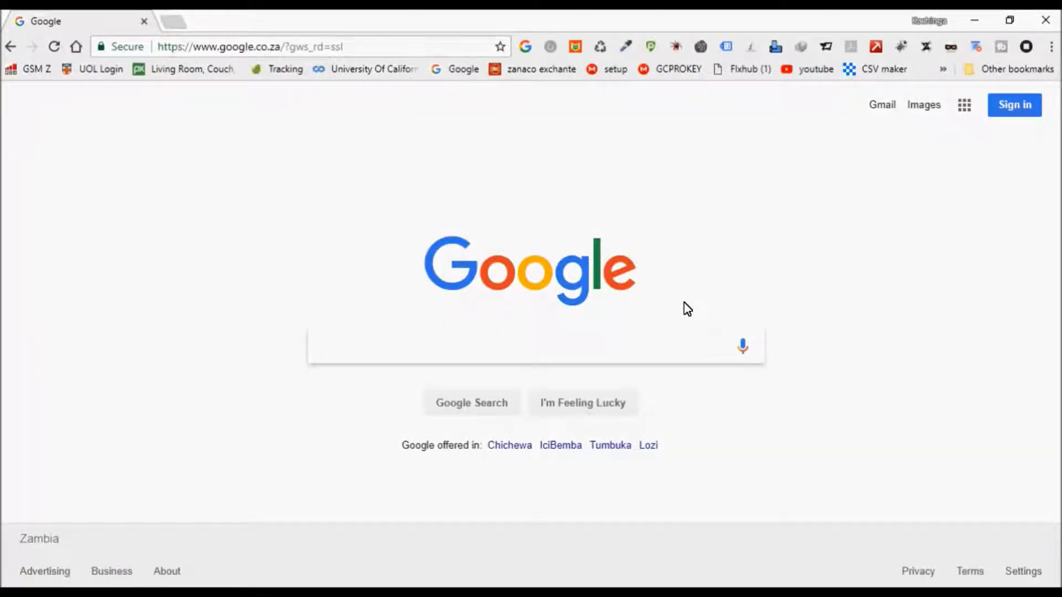
{"action": "type", "text": "mz"}
{"action": "type", "text": "iai"}
- Run a Google search for 'gsmzambia'
{"action": "key", "text": "BackSpace"}
{"action": "key", "text": "Return"}
{"action": "scroll", "coordinate": [207, 232], "scroll_direction": "down", "scroll_amount": 10}
{"action": "scroll", "coordinate": [207, 232], "scroll_direction": "up", "scroll_amount": 2}
{"action": "scroll", "coordinate": [206, 233], "scroll_direction": "up", "scroll_amount": 4}
{"action": "scroll", "coordinate": [207, 229], "scroll_direction": "up", "scroll_amount": 4}
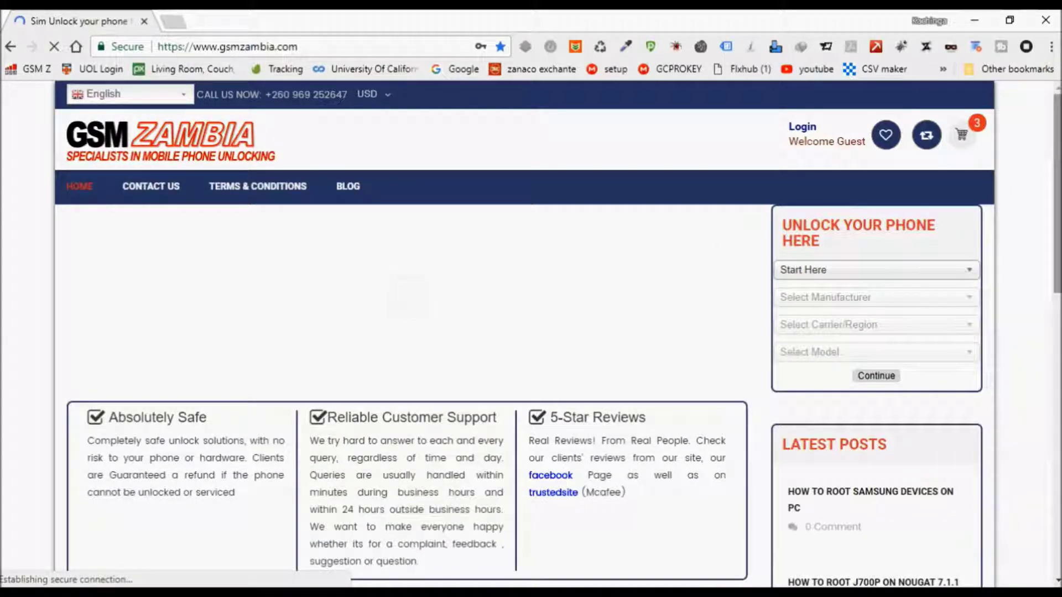
{"action": "left_click_drag", "start_coordinate": [1056, 160], "coordinate": [1055, 169]}
{"action": "left_click_drag", "start_coordinate": [1054, 169], "coordinate": [1055, 227]}
{"action": "scroll", "coordinate": [531, 348], "scroll_direction": "up", "scroll_amount": 1}
{"action": "scroll", "coordinate": [531, 348], "scroll_direction": "up", "scroll_amount": 1}
{"action": "scroll", "coordinate": [531, 332], "scroll_direction": "up", "scroll_amount": 4}
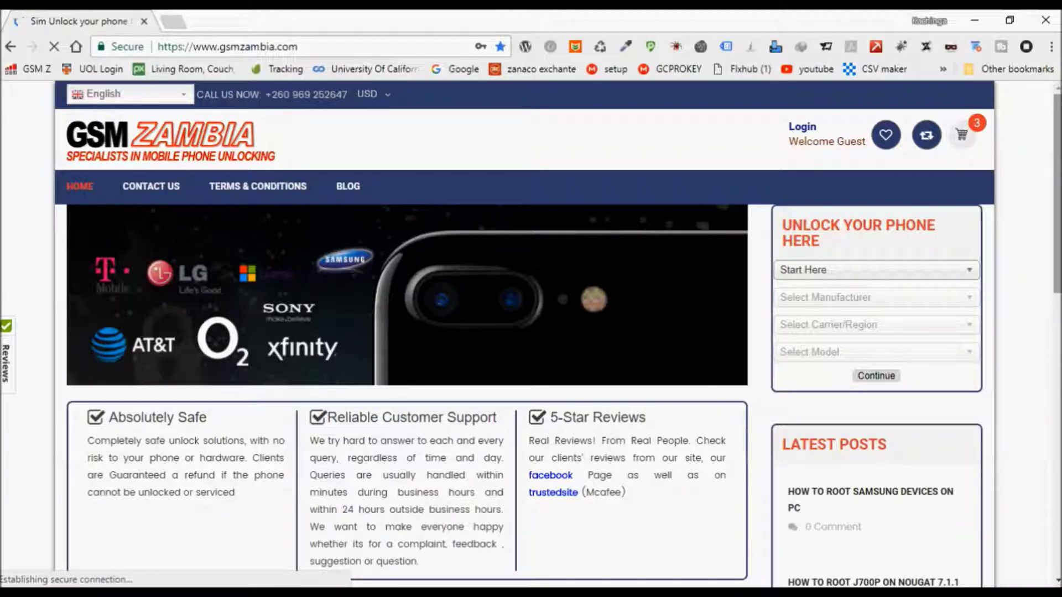
- Request a SIM UNLOCK for LG, T-MOBILE USA/METRO PCS, model LG V20 - H918, and continue
{"action": "left_click", "coordinate": [809, 272]}
{"action": "left_click", "coordinate": [831, 434]}
{"action": "left_click", "coordinate": [903, 300]}
{"action": "left_click", "coordinate": [867, 446]}
{"action": "left_click", "coordinate": [927, 332]}
{"action": "left_click", "coordinate": [863, 444]}
{"action": "left_click", "coordinate": [876, 333]}
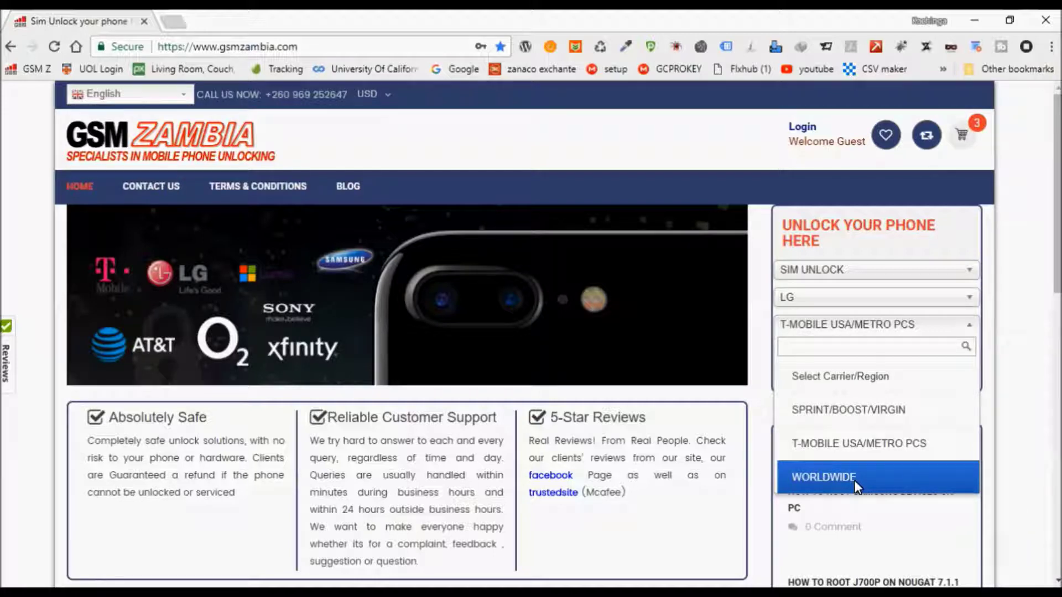
{"action": "left_click", "coordinate": [893, 453]}
{"action": "left_click", "coordinate": [846, 348]}
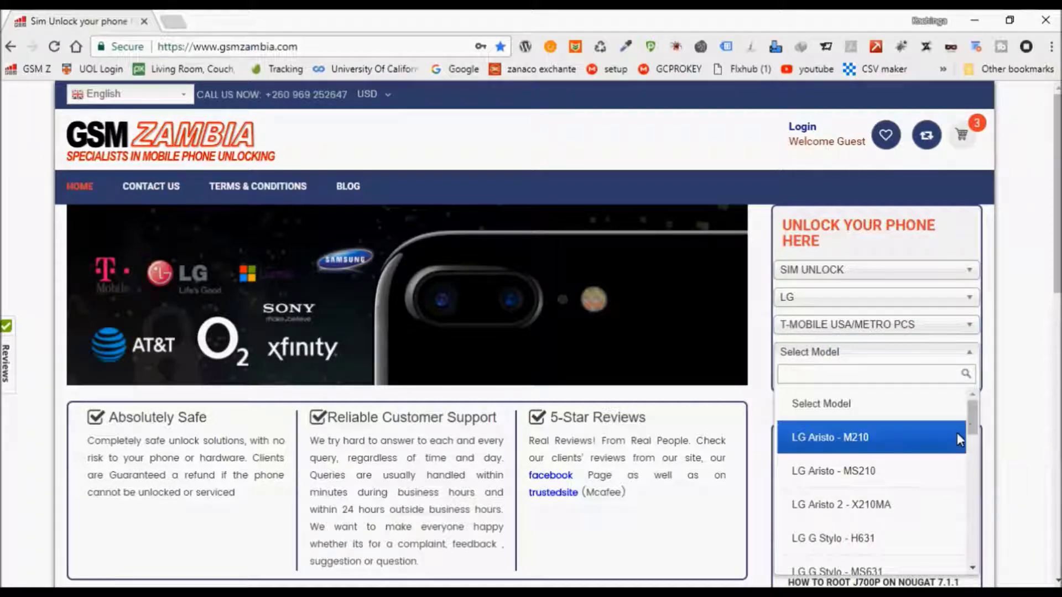
{"action": "left_click_drag", "start_coordinate": [972, 418], "coordinate": [971, 555]}
{"action": "left_click", "coordinate": [912, 567]}
{"action": "left_click", "coordinate": [869, 379]}
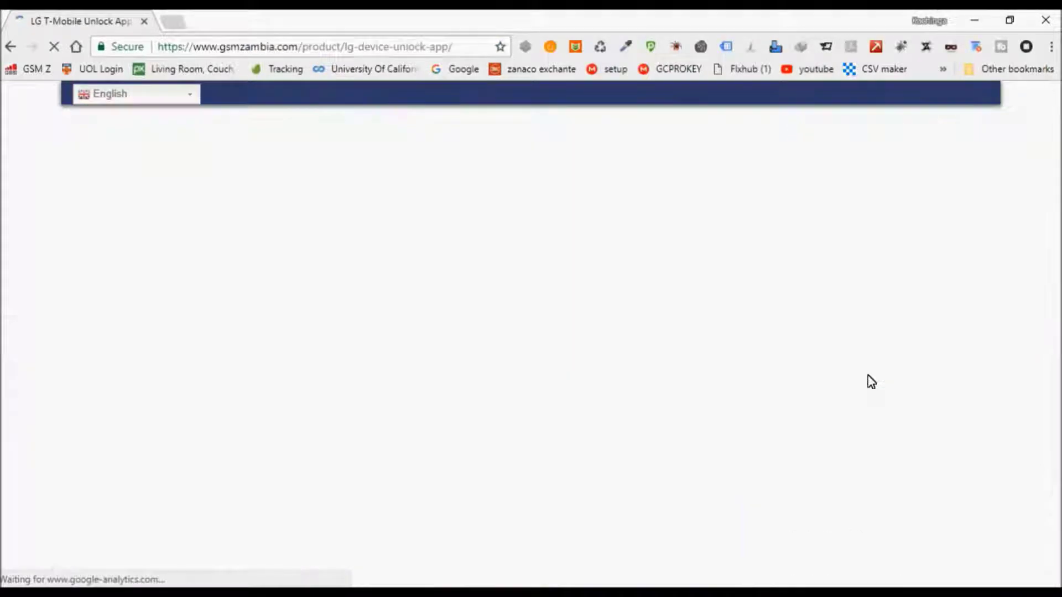
- Read the unlock bullets, highlighting the Permanent Unlock, rooting requirement and unlock-time lines
{"action": "left_click_drag", "start_coordinate": [430, 366], "coordinate": [449, 369]}
{"action": "left_click_drag", "start_coordinate": [448, 365], "coordinate": [455, 374]}
{"action": "left_click", "coordinate": [455, 378]}
{"action": "mouse_move", "coordinate": [432, 365]}
{"action": "left_mouse_down"}
{"action": "mouse_move", "coordinate": [449, 392]}
{"action": "mouse_move", "coordinate": [541, 391]}
{"action": "left_mouse_up"}
{"action": "left_click", "coordinate": [432, 386]}
{"action": "left_click_drag", "start_coordinate": [431, 405], "coordinate": [514, 412]}
{"action": "left_click_drag", "start_coordinate": [430, 416], "coordinate": [584, 422]}
{"action": "left_click", "coordinate": [560, 416]}
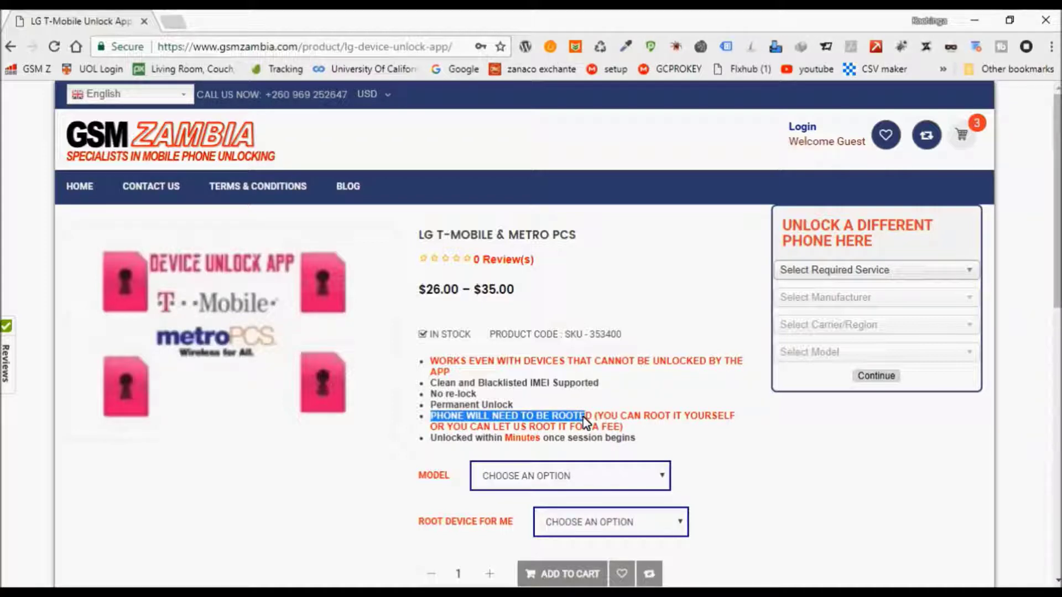
{"action": "left_click_drag", "start_coordinate": [1003, 228], "coordinate": [1055, 201]}
{"action": "scroll", "coordinate": [688, 310], "scroll_direction": "down", "scroll_amount": 2}
{"action": "scroll", "coordinate": [702, 270], "scroll_direction": "down", "scroll_amount": 1}
{"action": "left_click", "coordinate": [449, 246]}
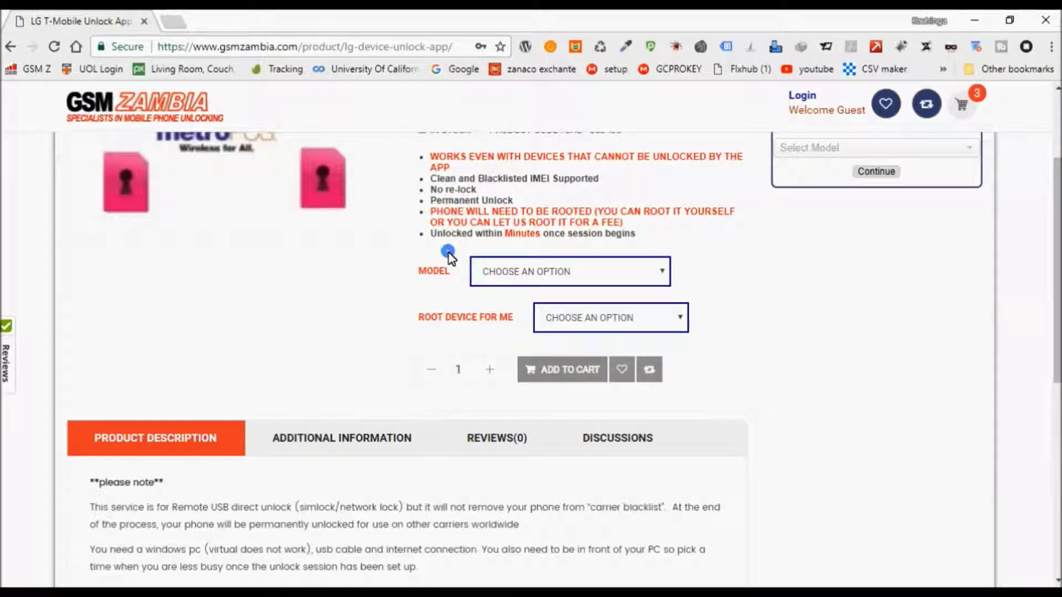
{"action": "left_click_drag", "start_coordinate": [435, 238], "coordinate": [537, 239]}
- Set the model to LG V20 - H918 and Root Device For Me to NO
{"action": "left_click", "coordinate": [512, 242]}
{"action": "left_click", "coordinate": [489, 274]}
{"action": "scroll", "coordinate": [671, 334], "scroll_direction": "down", "scroll_amount": 2}
{"action": "left_click", "coordinate": [551, 510]}
{"action": "left_click", "coordinate": [678, 324]}
{"action": "left_click", "coordinate": [573, 350]}
{"action": "left_click", "coordinate": [584, 324]}
{"action": "left_click", "coordinate": [561, 364]}
{"action": "left_click_drag", "start_coordinate": [1057, 265], "coordinate": [1056, 348]}
- Read the please-note text and add the configured unlock to the cart
{"action": "left_click_drag", "start_coordinate": [90, 326], "coordinate": [484, 506]}
{"action": "left_click", "coordinate": [527, 468]}
{"action": "scroll", "coordinate": [1052, 337], "scroll_direction": "up", "scroll_amount": 1}
{"action": "scroll", "coordinate": [1052, 337], "scroll_direction": "up", "scroll_amount": 2}
{"action": "left_click", "coordinate": [538, 412]}
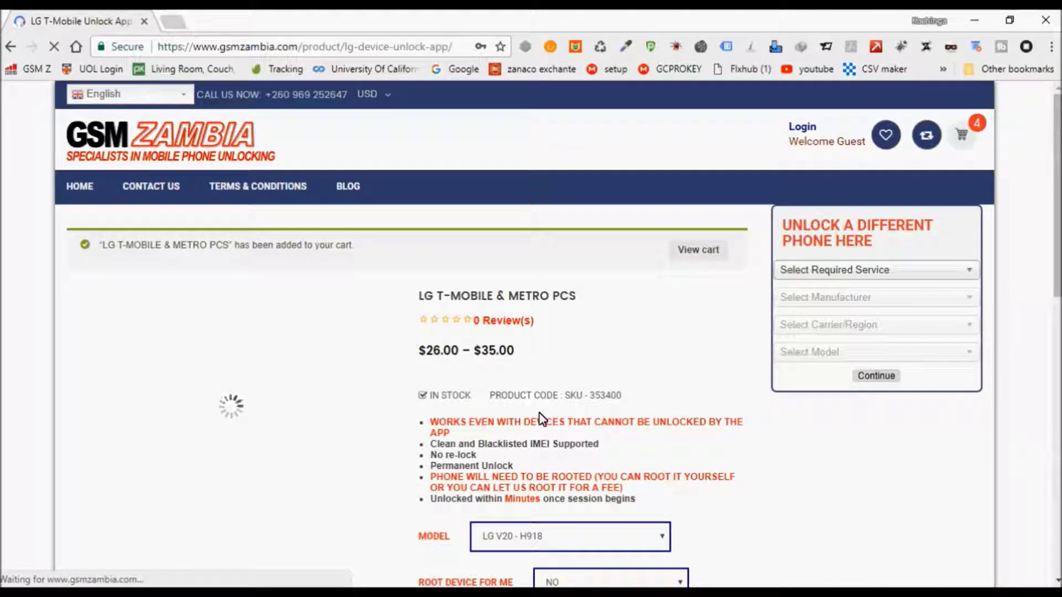
- Go through the cart to checkout and reveal the coupon code field
{"action": "left_click", "coordinate": [707, 259]}
{"action": "left_click", "coordinate": [930, 390]}
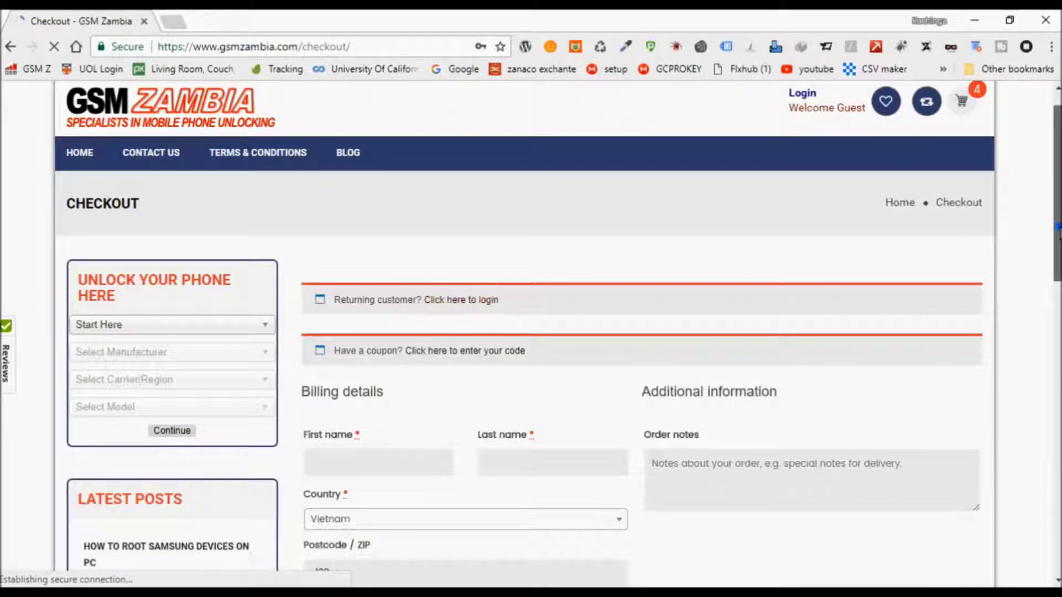
{"action": "left_click_drag", "start_coordinate": [1058, 236], "coordinate": [1059, 273]}
{"action": "left_click", "coordinate": [437, 188]}
- Go over the coupon, first name, postcode, email and order note fields
{"action": "left_click", "coordinate": [388, 226]}
{"action": "left_click_drag", "start_coordinate": [1057, 208], "coordinate": [1058, 245]}
{"action": "left_click", "coordinate": [335, 245]}
{"action": "left_click", "coordinate": [343, 353]}
{"action": "left_click_drag", "start_coordinate": [513, 414], "coordinate": [611, 416]}
{"action": "left_click", "coordinate": [1052, 470]}
{"action": "left_click", "coordinate": [674, 347]}
{"action": "left_click", "coordinate": [688, 275]}
{"action": "scroll", "coordinate": [672, 278], "scroll_direction": "down", "scroll_amount": 4}
{"action": "left_click", "coordinate": [662, 278]}
{"action": "scroll", "coordinate": [662, 277], "scroll_direction": "up", "scroll_amount": 2}
{"action": "scroll", "coordinate": [661, 277], "scroll_direction": "up", "scroll_amount": 2}
- Tick 'Create an account?' and focus the password field, dismissing saved-password suggestions
{"action": "left_click", "coordinate": [309, 444]}
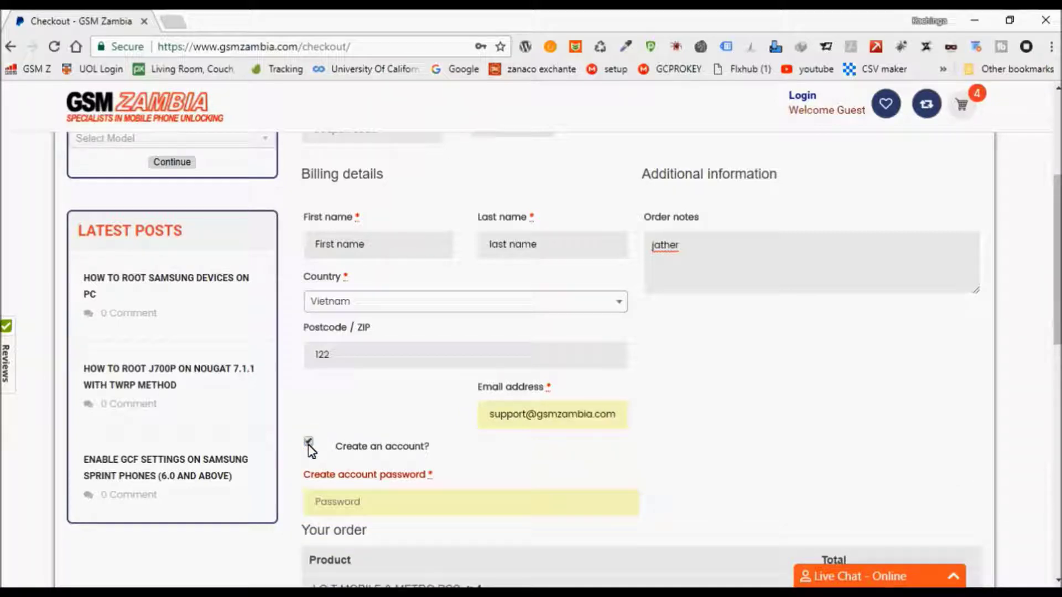
{"action": "left_click", "coordinate": [349, 504]}
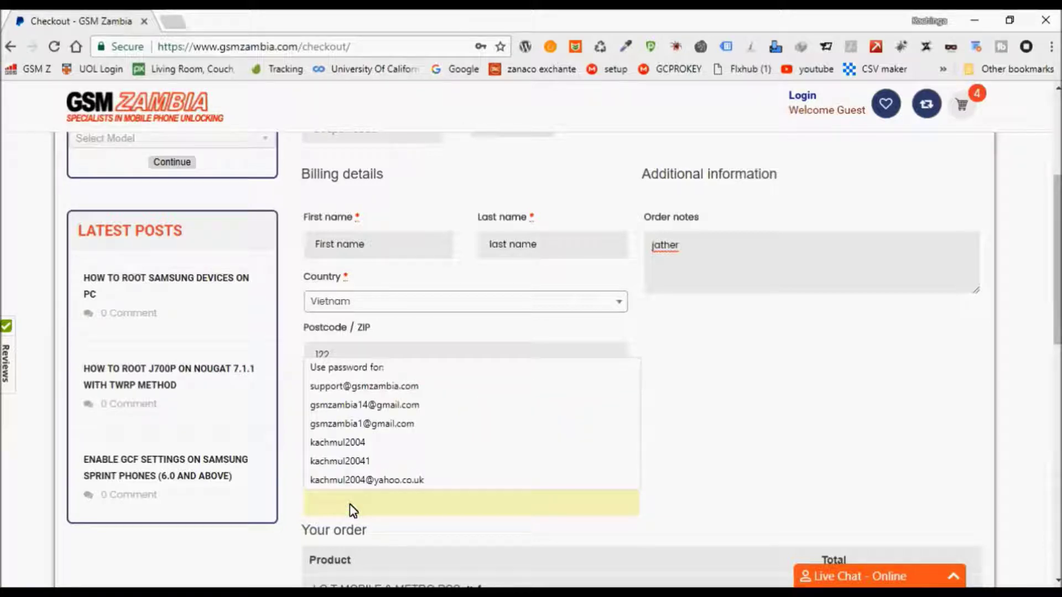
{"action": "left_click", "coordinate": [712, 426]}
{"action": "scroll", "coordinate": [712, 426], "scroll_direction": "down", "scroll_amount": 3}
{"action": "scroll", "coordinate": [765, 278], "scroll_direction": "down", "scroll_amount": 1}
{"action": "left_click", "coordinate": [581, 250]}
{"action": "left_click", "coordinate": [753, 241]}
{"action": "left_click_drag", "start_coordinate": [1057, 363], "coordinate": [1058, 353]}
{"action": "scroll", "coordinate": [1057, 352], "scroll_direction": "down", "scroll_amount": 3}
- Switch back and forth between the PayPal and credit card payment options
{"action": "left_click", "coordinate": [315, 333]}
{"action": "left_click", "coordinate": [316, 437]}
{"action": "left_click", "coordinate": [315, 333]}
{"action": "left_click", "coordinate": [316, 438]}
{"action": "left_click", "coordinate": [316, 332]}
{"action": "left_click", "coordinate": [316, 437]}
{"action": "left_click", "coordinate": [315, 333]}
- Accept the terms, pay by credit/debit card without an account, and place the order
{"action": "left_click", "coordinate": [316, 488]}
{"action": "left_click", "coordinate": [316, 439]}
{"action": "left_click", "coordinate": [604, 500]}
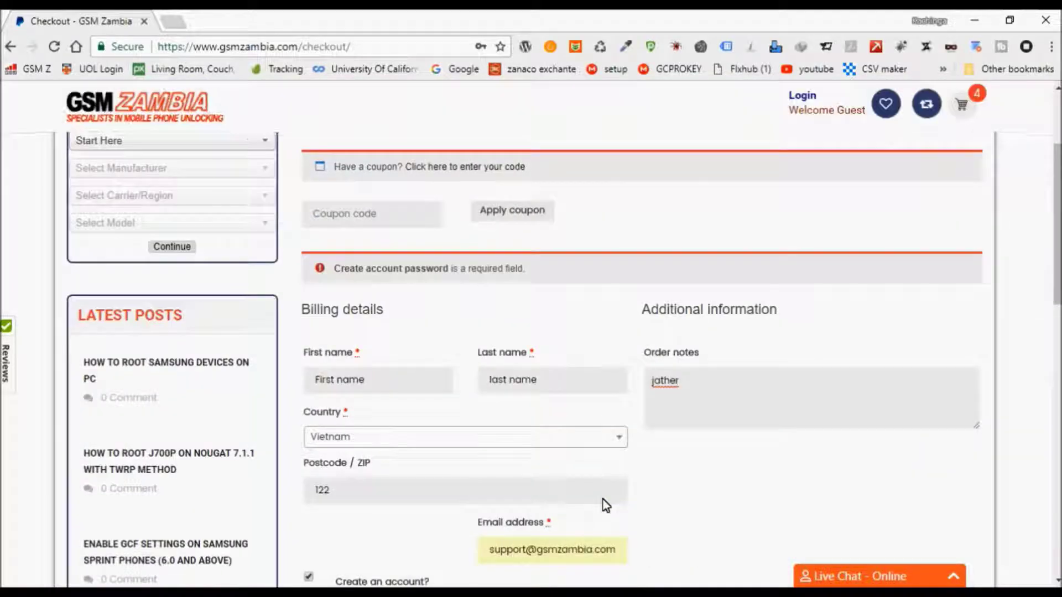
{"action": "scroll", "coordinate": [603, 505], "scroll_direction": "down", "scroll_amount": 5}
{"action": "scroll", "coordinate": [467, 369], "scroll_direction": "up", "scroll_amount": 4}
{"action": "left_click", "coordinate": [308, 423]}
{"action": "scroll", "coordinate": [688, 434], "scroll_direction": "down", "scroll_amount": 3}
{"action": "scroll", "coordinate": [688, 433], "scroll_direction": "down", "scroll_amount": 4}
{"action": "left_click", "coordinate": [600, 254]}
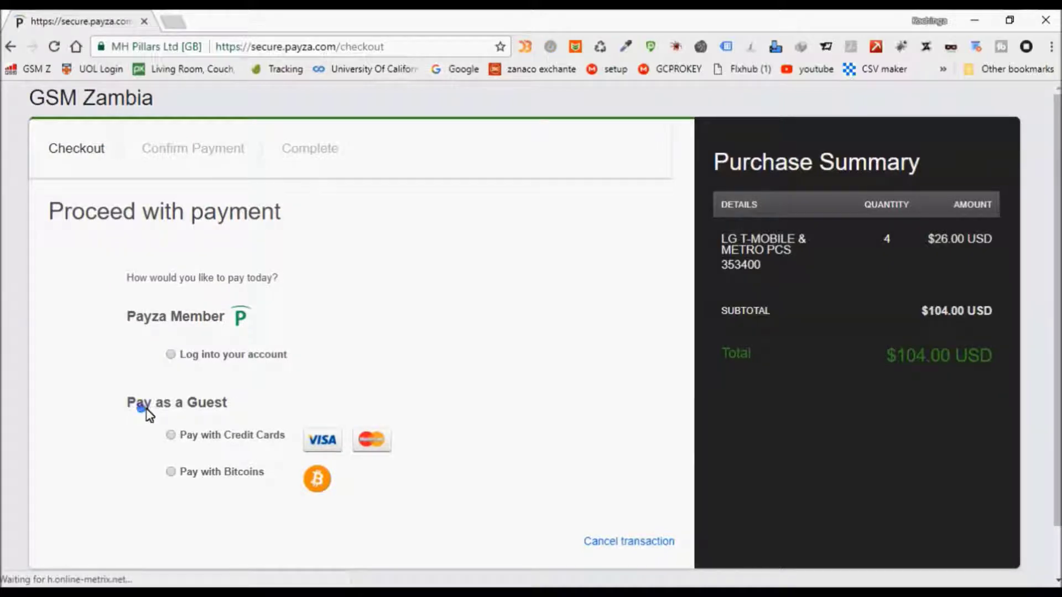
- Pay as a guest with credit card and check the name, email and expiry month fields
{"action": "left_click_drag", "start_coordinate": [144, 405], "coordinate": [224, 403]}
{"action": "left_click", "coordinate": [171, 435]}
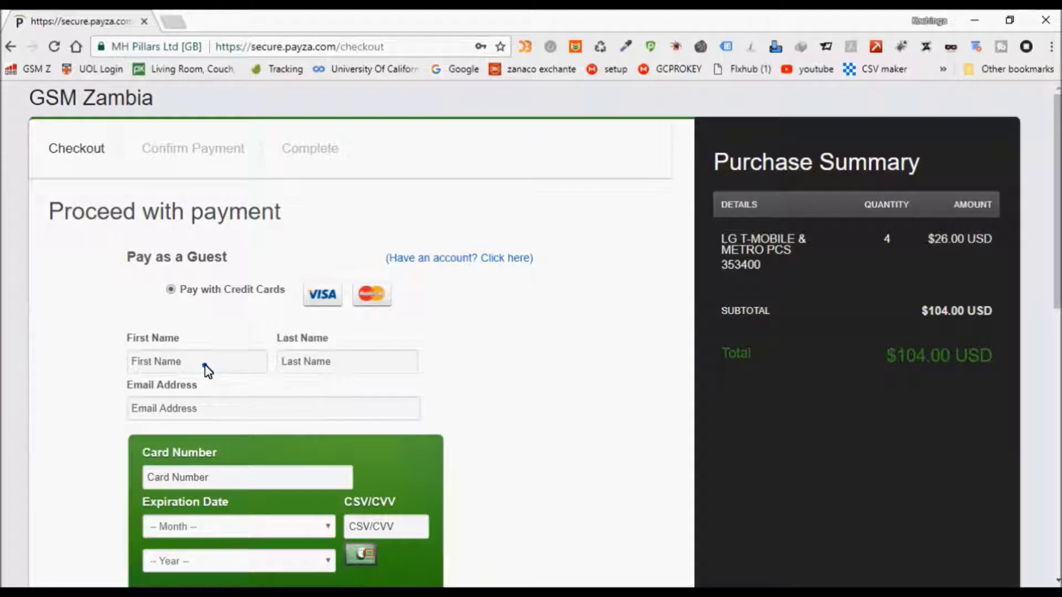
{"action": "left_click", "coordinate": [204, 366]}
{"action": "left_click", "coordinate": [220, 362]}
{"action": "left_click", "coordinate": [300, 362]}
{"action": "left_click", "coordinate": [207, 404]}
{"action": "scroll", "coordinate": [361, 362], "scroll_direction": "down", "scroll_amount": 5}
{"action": "scroll", "coordinate": [274, 261], "scroll_direction": "up", "scroll_amount": 2}
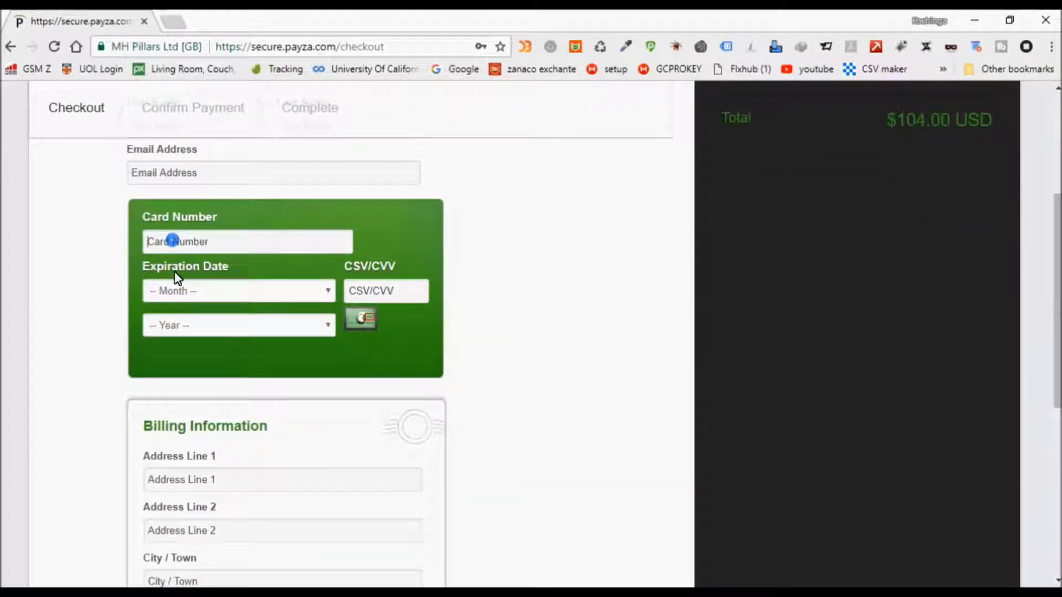
{"action": "left_click", "coordinate": [245, 291]}
{"action": "left_click", "coordinate": [465, 347]}
{"action": "scroll", "coordinate": [465, 347], "scroll_direction": "down", "scroll_amount": 2}
{"action": "scroll", "coordinate": [257, 322], "scroll_direction": "down", "scroll_amount": 3}
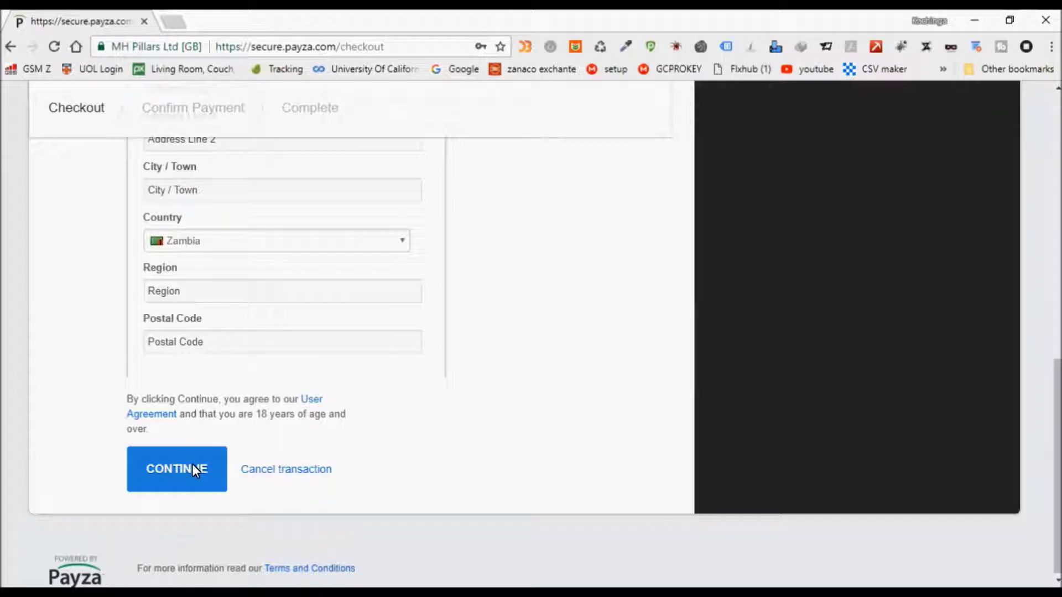
{"action": "left_click_drag", "start_coordinate": [1057, 465], "coordinate": [1057, 245]}
{"action": "scroll", "coordinate": [530, 332], "scroll_direction": "up", "scroll_amount": 2}
{"action": "scroll", "coordinate": [531, 332], "scroll_direction": "down", "scroll_amount": 3}
{"action": "scroll", "coordinate": [531, 332], "scroll_direction": "down", "scroll_amount": 3}
{"action": "scroll", "coordinate": [531, 333], "scroll_direction": "up", "scroll_amount": 7}
{"action": "scroll", "coordinate": [531, 332], "scroll_direction": "down", "scroll_amount": 1}
{"action": "scroll", "coordinate": [531, 332], "scroll_direction": "up", "scroll_amount": 1}
{"action": "left_click", "coordinate": [407, 48]}
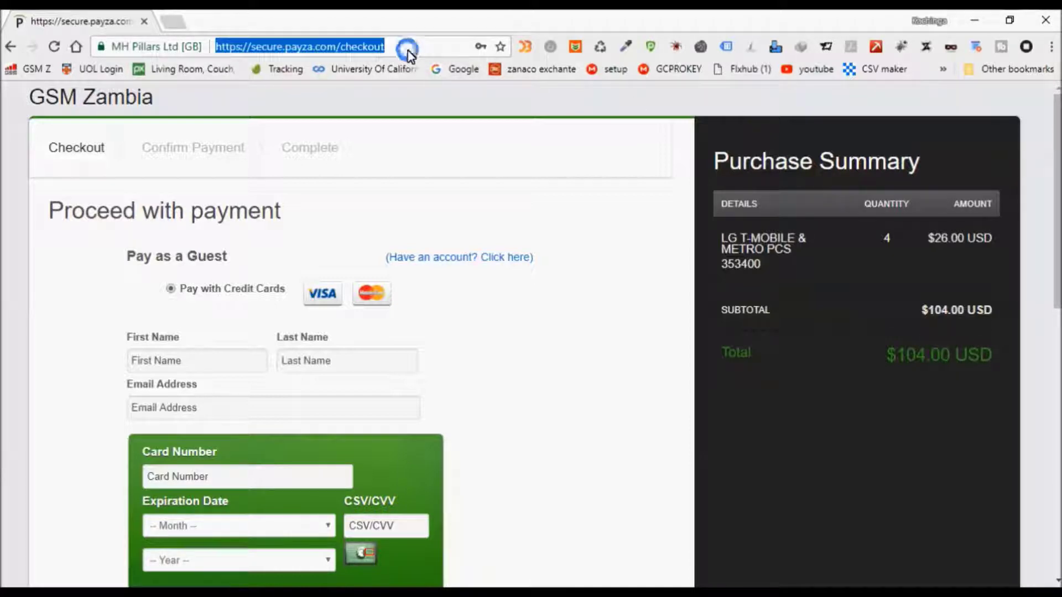
{"action": "left_click", "coordinate": [582, 208]}
{"action": "scroll", "coordinate": [581, 208], "scroll_direction": "down", "scroll_amount": 1}
{"action": "scroll", "coordinate": [581, 207], "scroll_direction": "up", "scroll_amount": 1}
{"action": "scroll", "coordinate": [532, 332], "scroll_direction": "down", "scroll_amount": 3}
{"action": "scroll", "coordinate": [348, 332], "scroll_direction": "down", "scroll_amount": 4}
{"action": "scroll", "coordinate": [1060, 444], "scroll_direction": "down", "scroll_amount": 2}
{"action": "left_click_drag", "start_coordinate": [1060, 469], "coordinate": [1060, 203]}
- From Google, search 'gsm zambia facebook' and open the GSM Zambia Facebook page
{"action": "left_click", "coordinate": [399, 47]}
{"action": "type", "text": "www.google.com"}
{"action": "key", "text": "Return"}
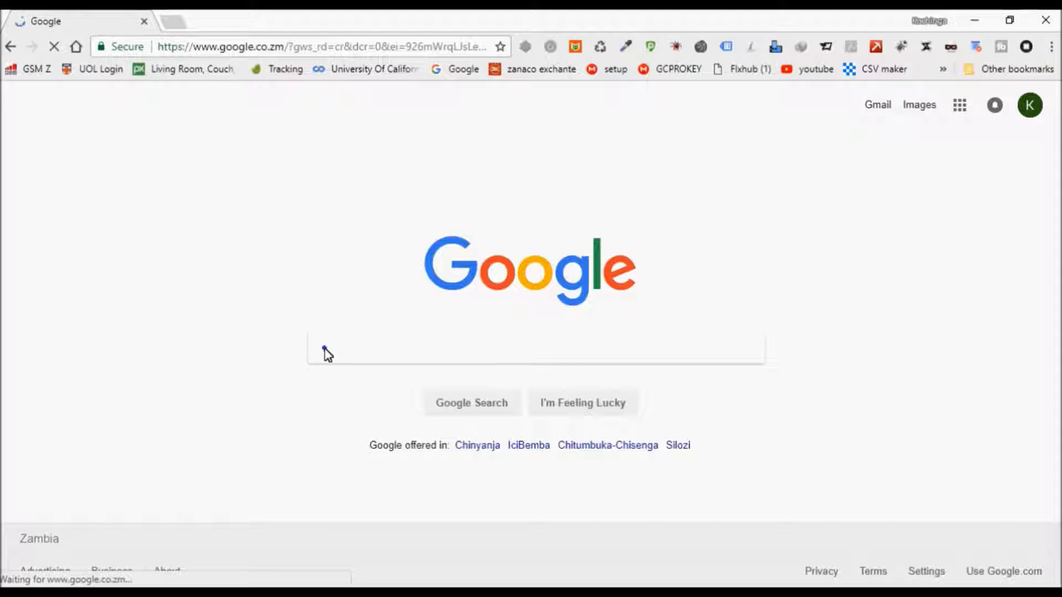
{"action": "left_click", "coordinate": [326, 353]}
{"action": "type", "text": "gsm zambia facebook"}
{"action": "key", "text": "Return"}
{"action": "left_click", "coordinate": [200, 230]}
{"action": "left_click", "coordinate": [193, 323]}
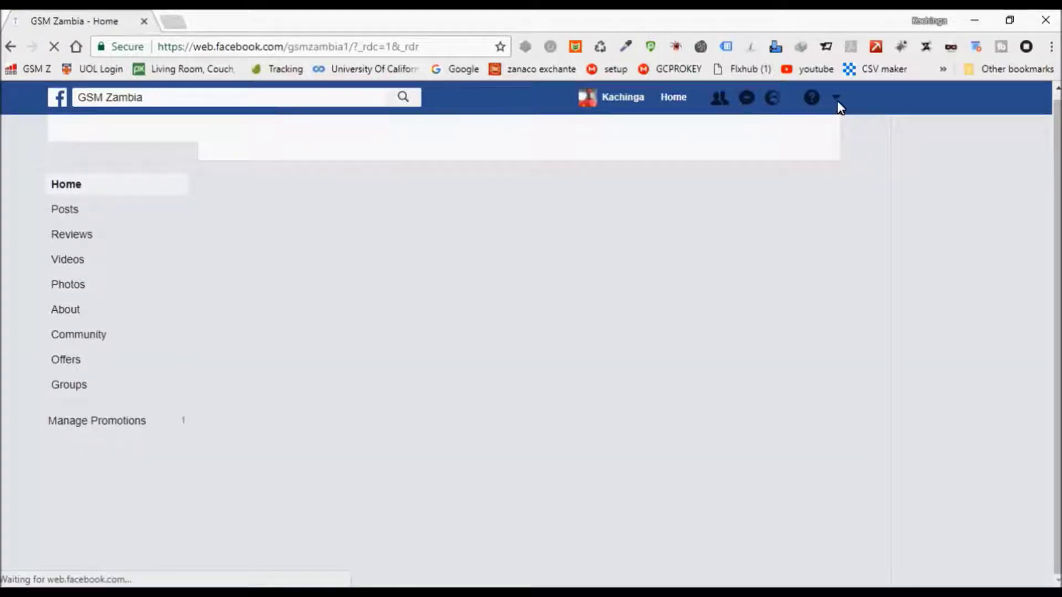
{"action": "scroll", "coordinate": [847, 298], "scroll_direction": "down", "scroll_amount": 5}
{"action": "scroll", "coordinate": [847, 299], "scroll_direction": "down", "scroll_amount": 3}
{"action": "scroll", "coordinate": [847, 299], "scroll_direction": "up", "scroll_amount": 1}
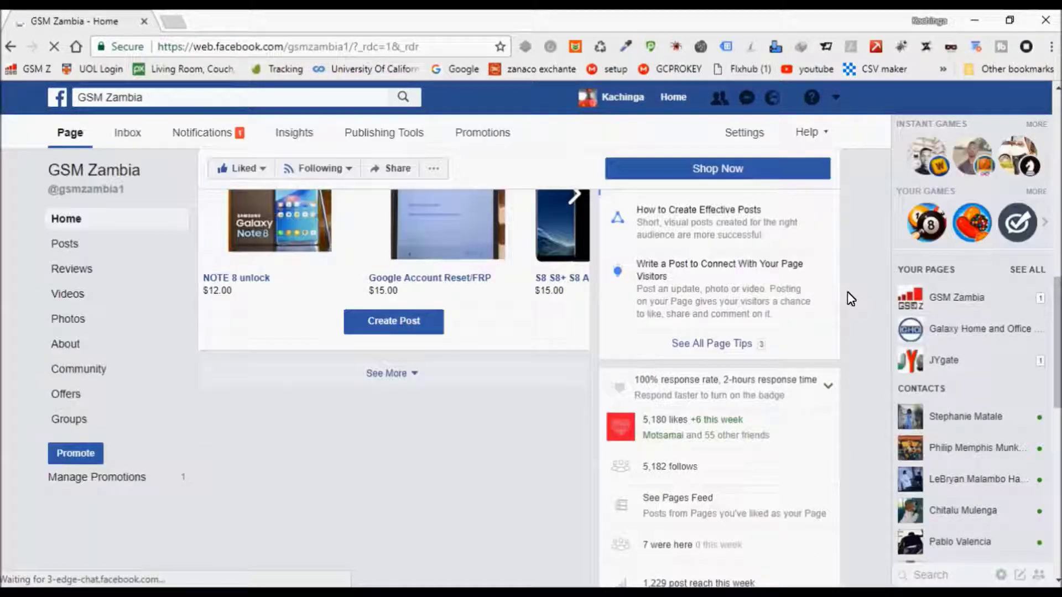